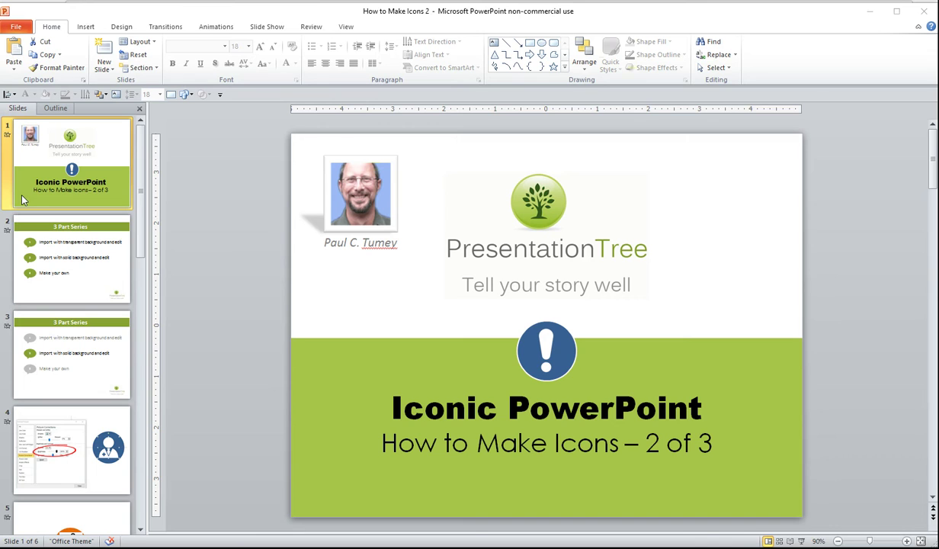
Go through the series overview, highlighted topic and brightness example slides, ending on slide 5 with the thumbs-up icon
{"action": "left_click", "coordinate": [90, 294]}
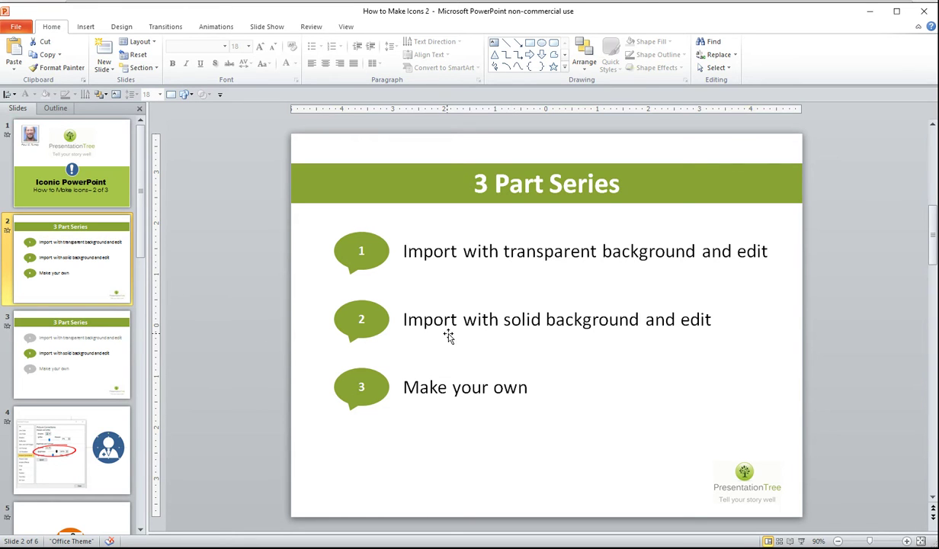
{"action": "left_click", "coordinate": [82, 365]}
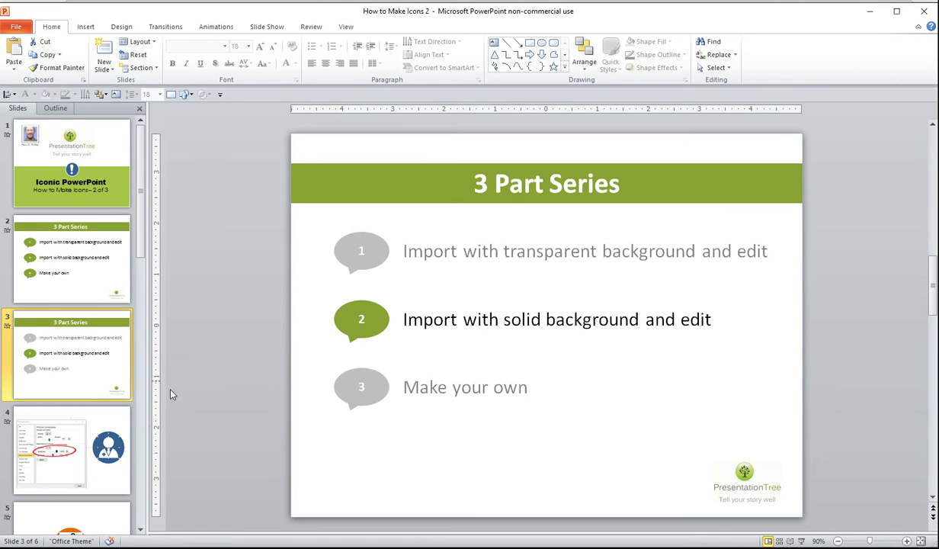
{"action": "left_click", "coordinate": [118, 418]}
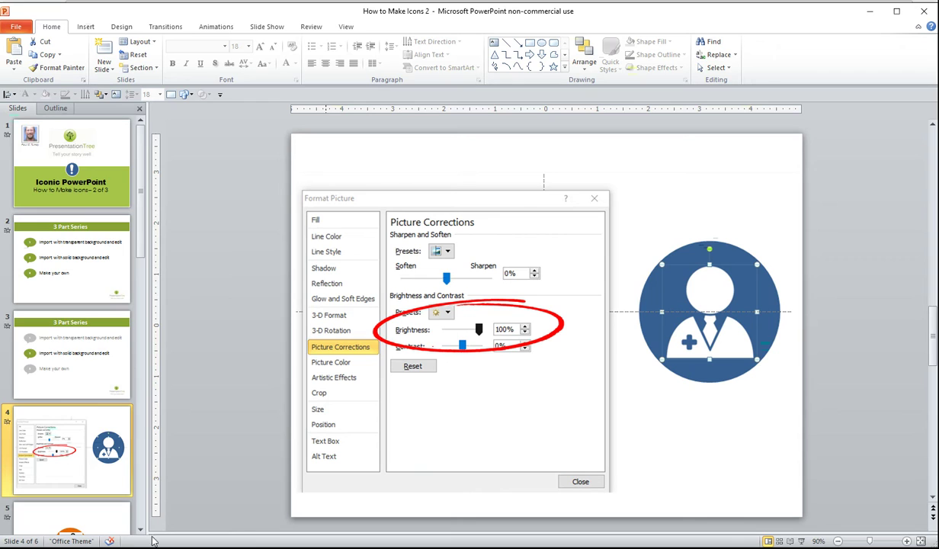
{"action": "scroll", "coordinate": [114, 507], "scroll_direction": "down", "scroll_amount": 2}
{"action": "left_click", "coordinate": [119, 485]}
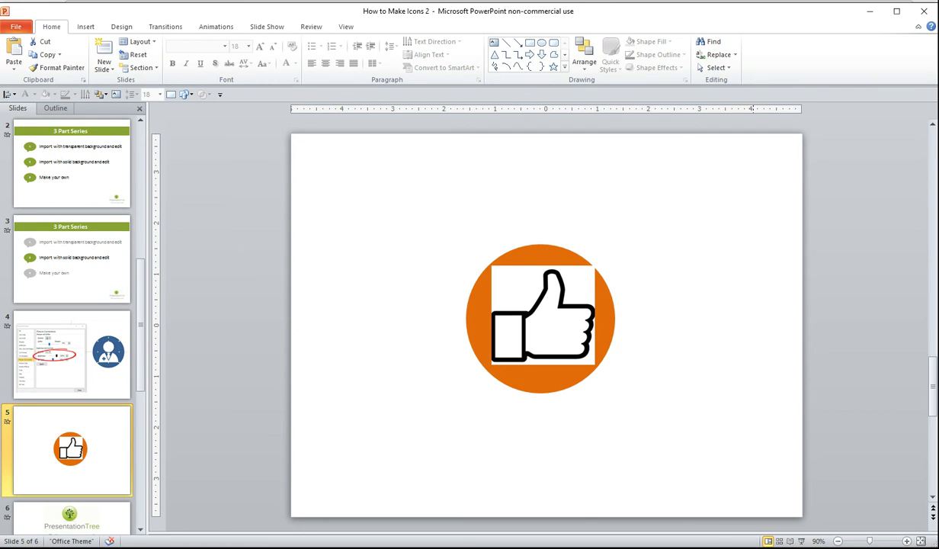
Try to make the white background of the thumbs-up picture on slide 5 transparent with Set Transparent Color
{"action": "left_click", "coordinate": [906, 541]}
{"action": "left_click", "coordinate": [906, 540]}
{"action": "left_click", "coordinate": [907, 540]}
{"action": "left_click", "coordinate": [906, 540]}
{"action": "left_click", "coordinate": [906, 540]}
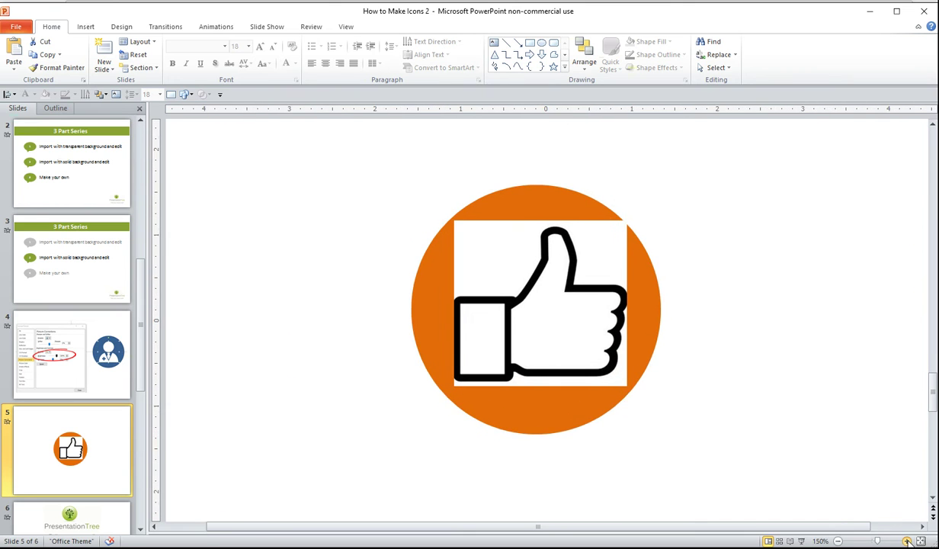
{"action": "left_click", "coordinate": [906, 541]}
{"action": "left_click", "coordinate": [906, 540]}
{"action": "left_click", "coordinate": [906, 540]}
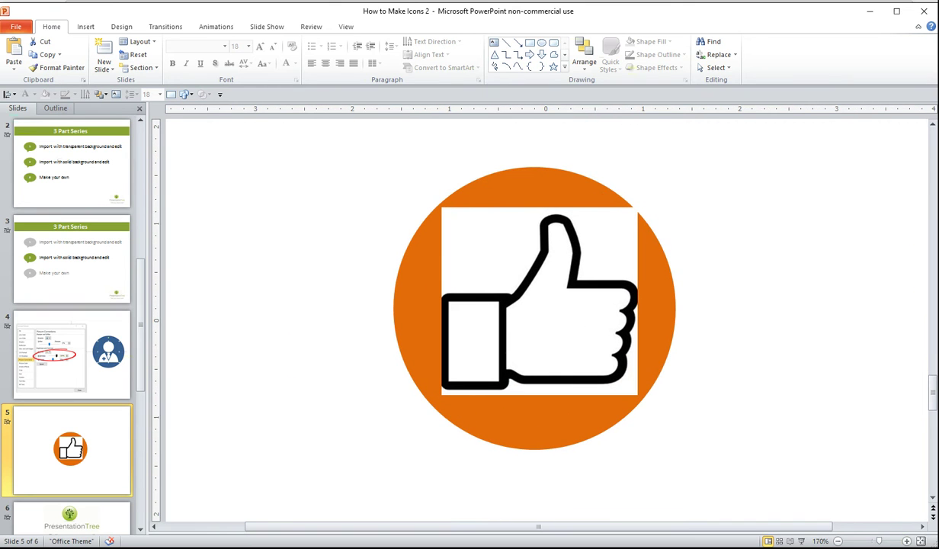
{"action": "left_click", "coordinate": [555, 315]}
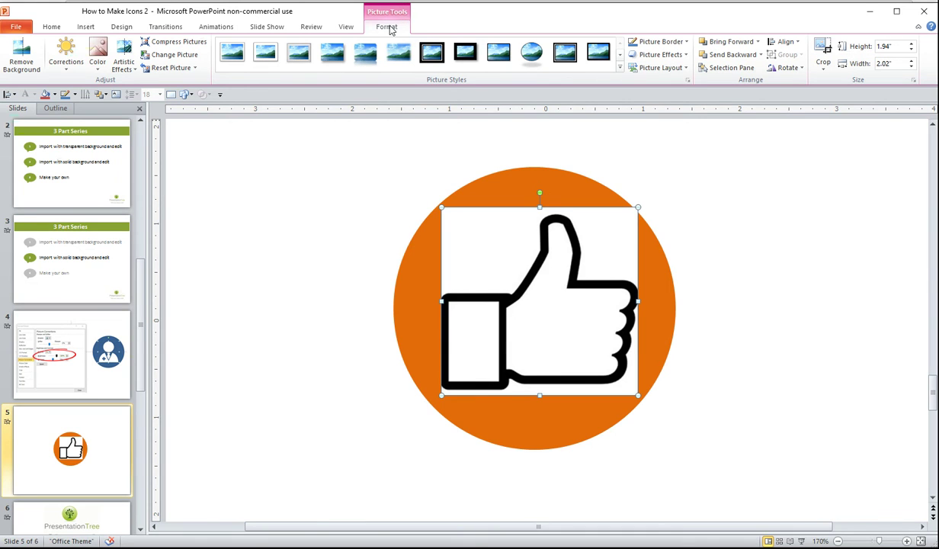
{"action": "left_click", "coordinate": [100, 70]}
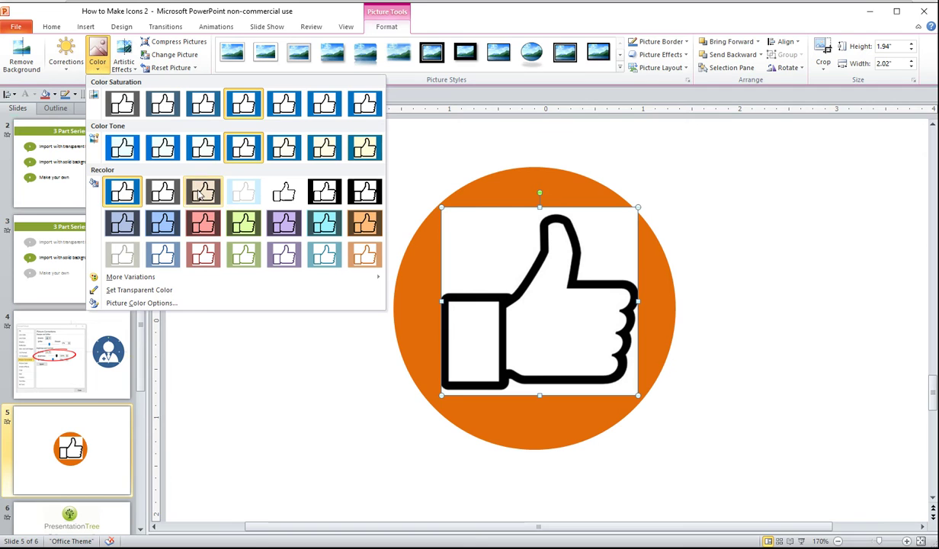
{"action": "left_click", "coordinate": [205, 297]}
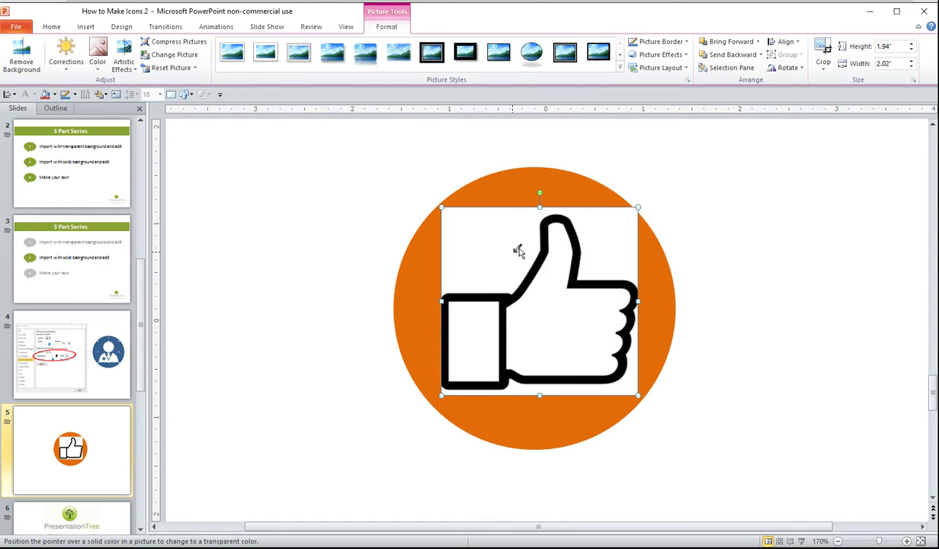
{"action": "left_click", "coordinate": [517, 251]}
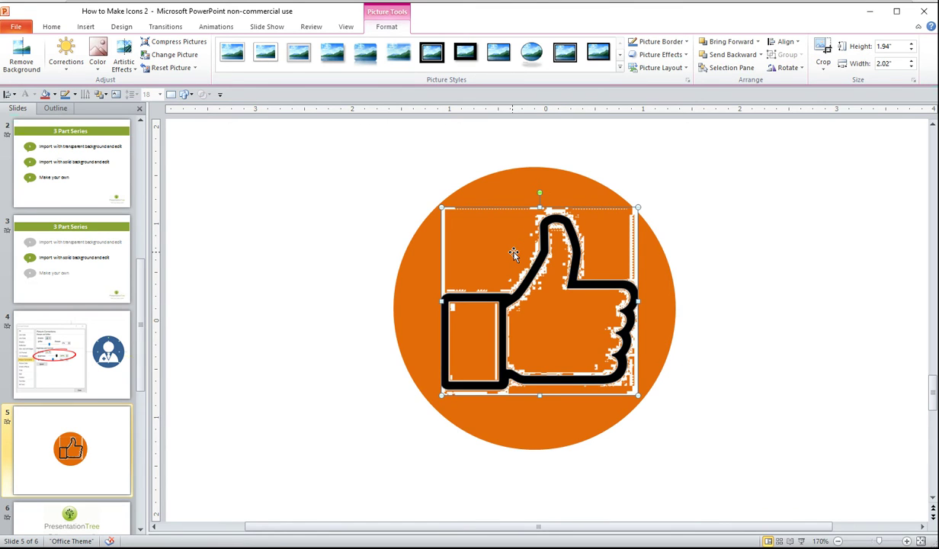
Try to set the leftover white edge along the picture's border as the transparent color, and undo it
{"action": "left_click", "coordinate": [98, 59]}
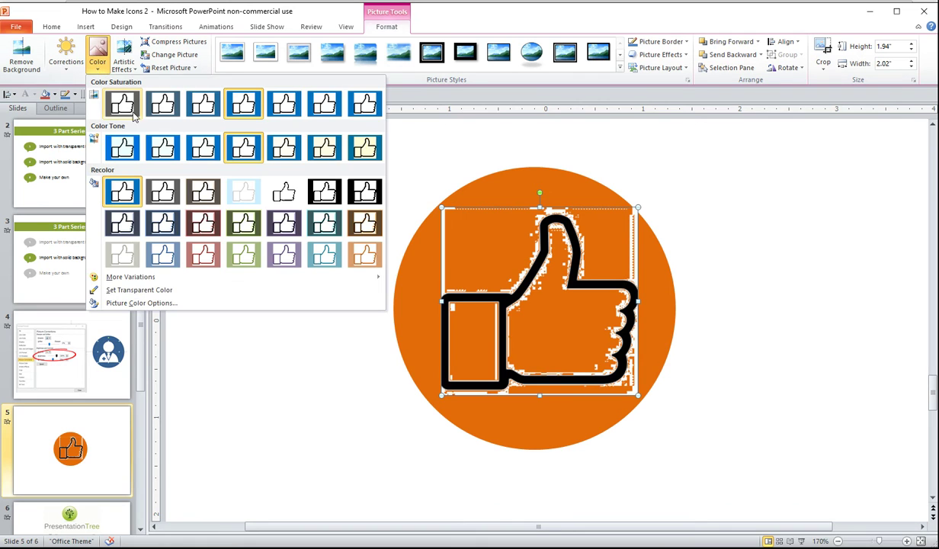
{"action": "left_click", "coordinate": [139, 288]}
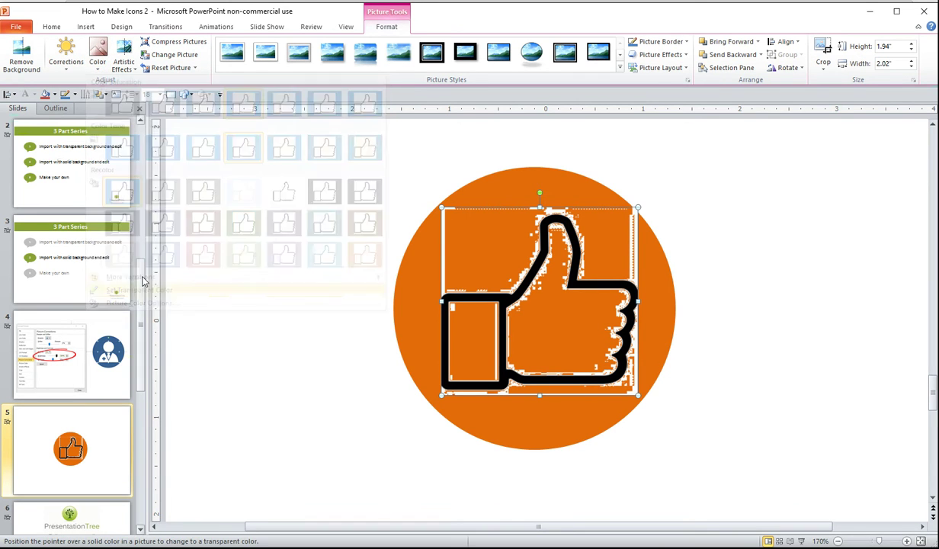
{"action": "left_click", "coordinate": [445, 242]}
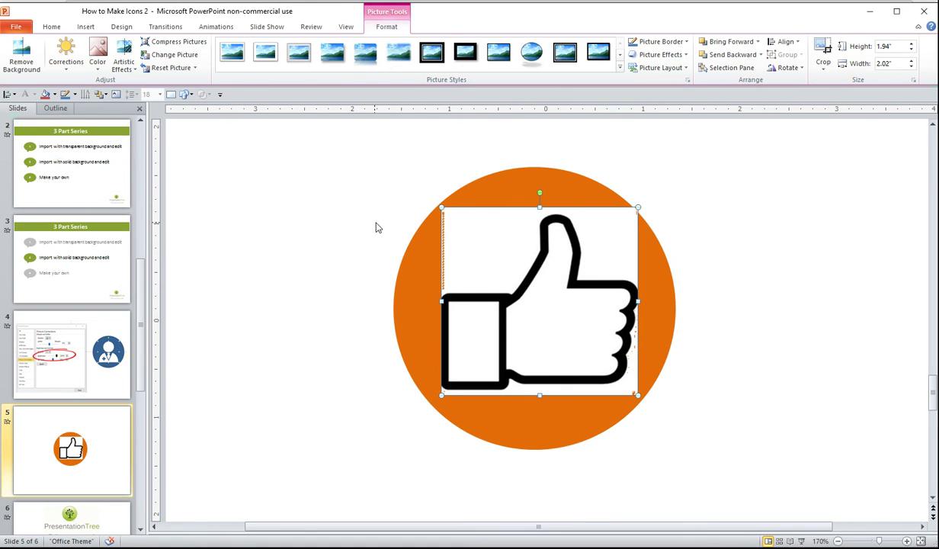
{"action": "key", "text": "ctrl+z"}
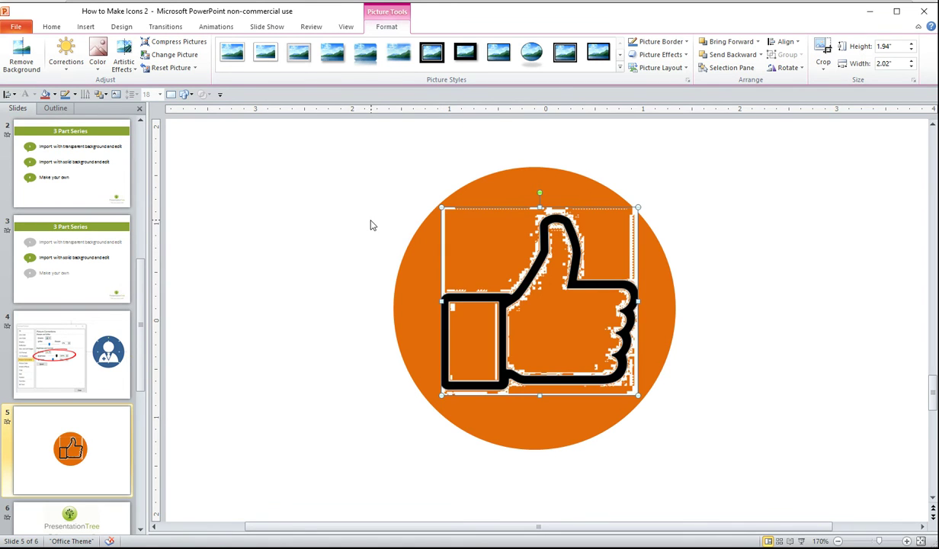
Set the thumbs-up picture's brightness to 100%, then undo both the brightness change and the transparent color
{"action": "right_click", "coordinate": [472, 296]}
{"action": "left_click", "coordinate": [519, 461]}
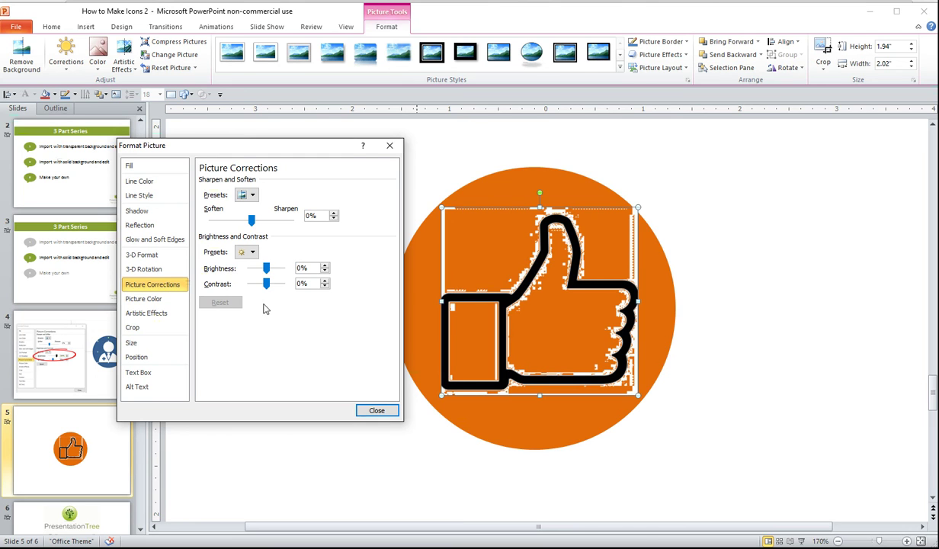
{"action": "left_click_drag", "start_coordinate": [268, 272], "coordinate": [284, 273]}
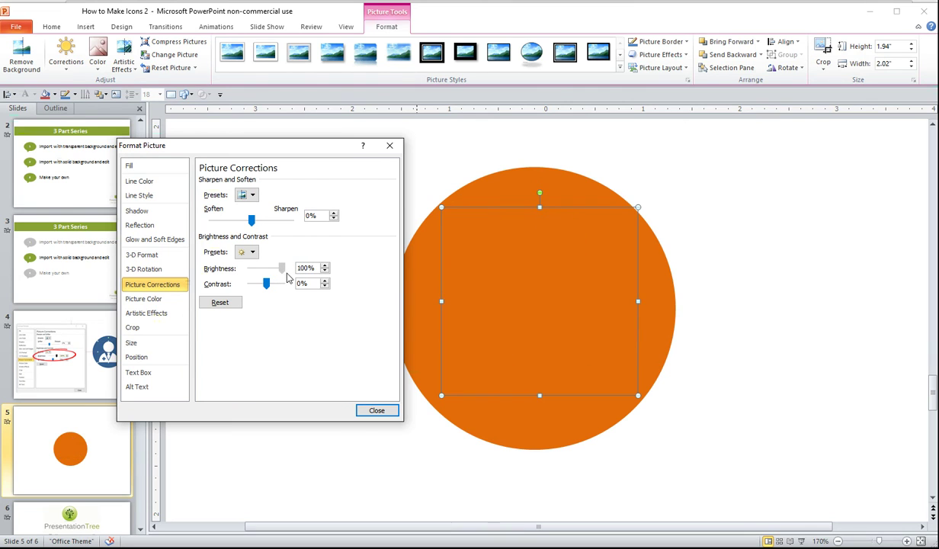
{"action": "left_click", "coordinate": [377, 412]}
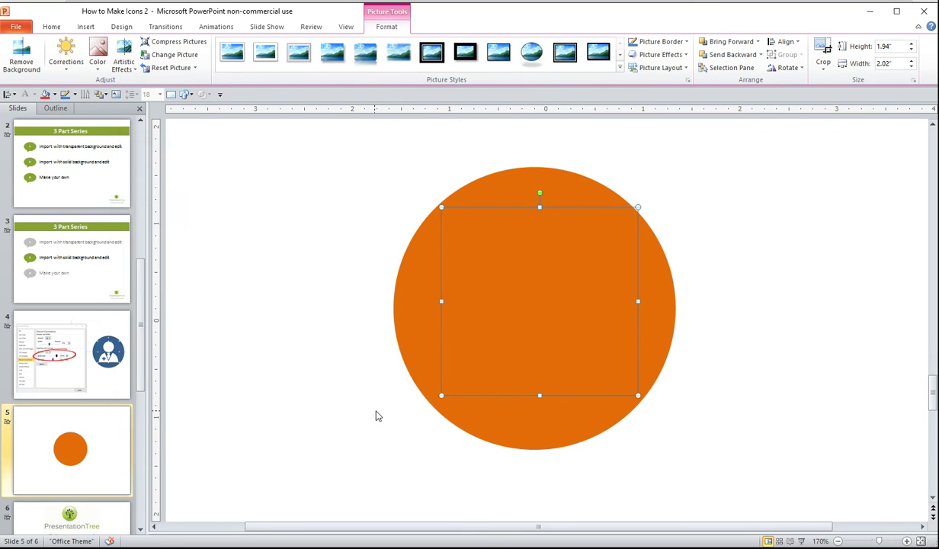
{"action": "key", "text": "ctrl+z"}
{"action": "key", "text": "ctrl+z"}
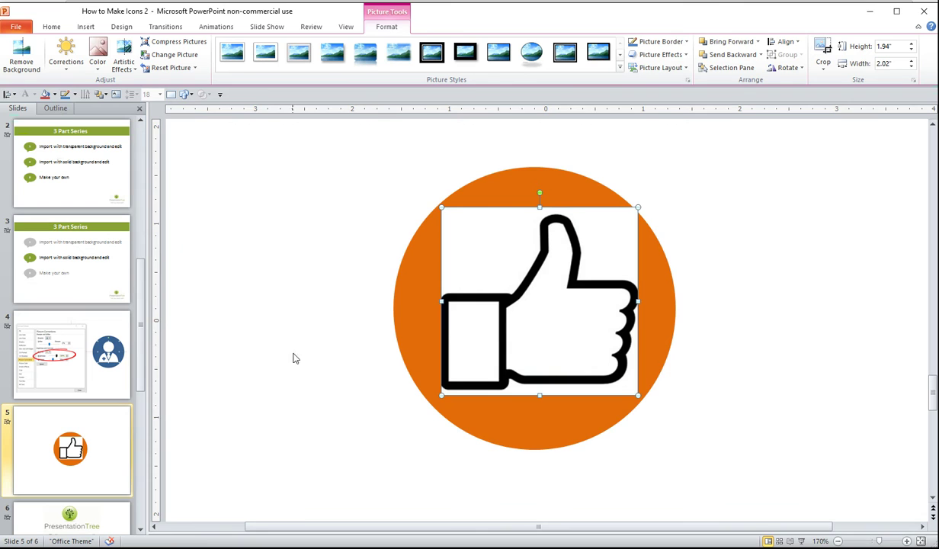
Run Remove Background on the thumbs-up picture, inspect the automatic selection closely, and apply it with the default area
{"action": "left_click", "coordinate": [38, 51]}
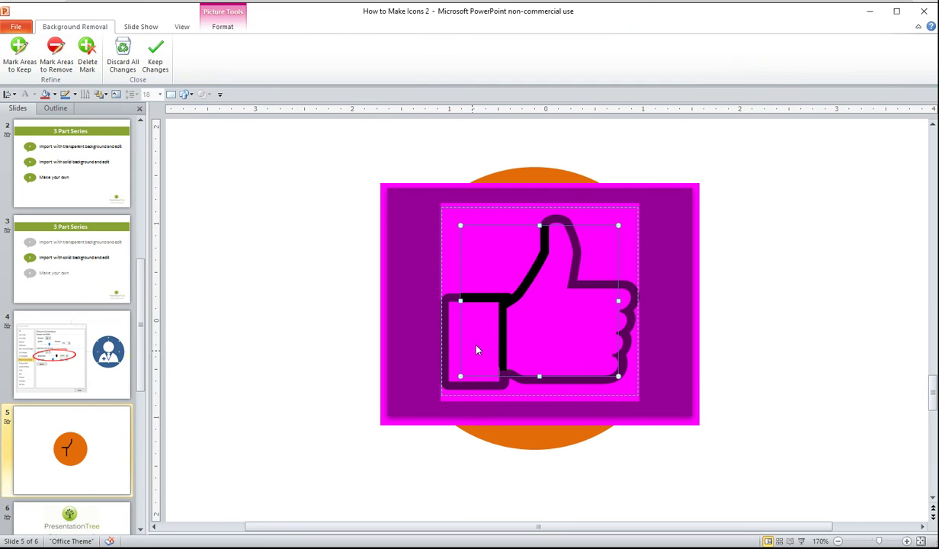
{"action": "left_click", "coordinate": [906, 540]}
{"action": "left_click", "coordinate": [906, 540]}
{"action": "left_click", "coordinate": [906, 541]}
{"action": "left_click", "coordinate": [907, 540]}
{"action": "left_click", "coordinate": [906, 541]}
{"action": "left_click", "coordinate": [906, 540]}
{"action": "left_click", "coordinate": [906, 540]}
{"action": "left_click", "coordinate": [906, 540]}
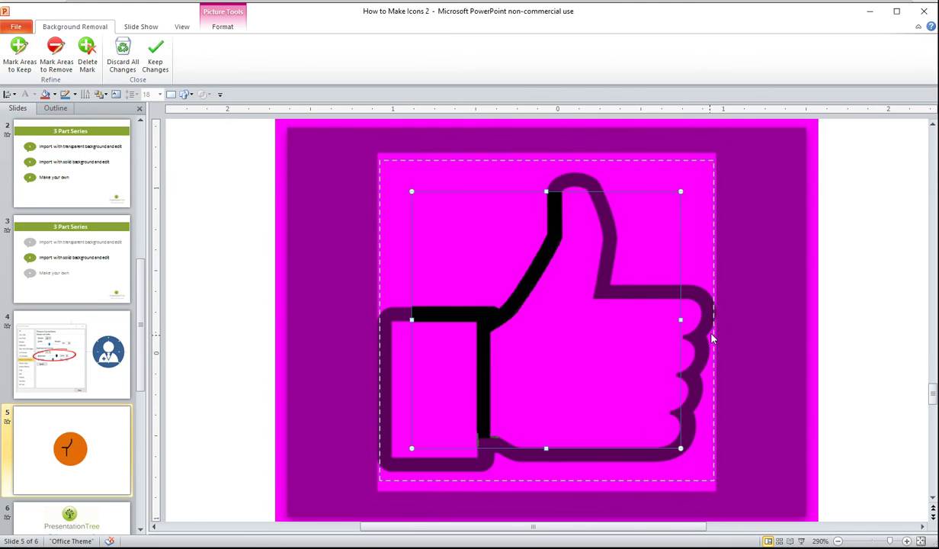
{"action": "left_click", "coordinate": [837, 540]}
{"action": "left_click", "coordinate": [837, 541]}
{"action": "left_click", "coordinate": [838, 541]}
{"action": "left_click", "coordinate": [837, 540]}
{"action": "left_click", "coordinate": [838, 540]}
{"action": "left_click", "coordinate": [837, 540]}
{"action": "left_click", "coordinate": [838, 541]}
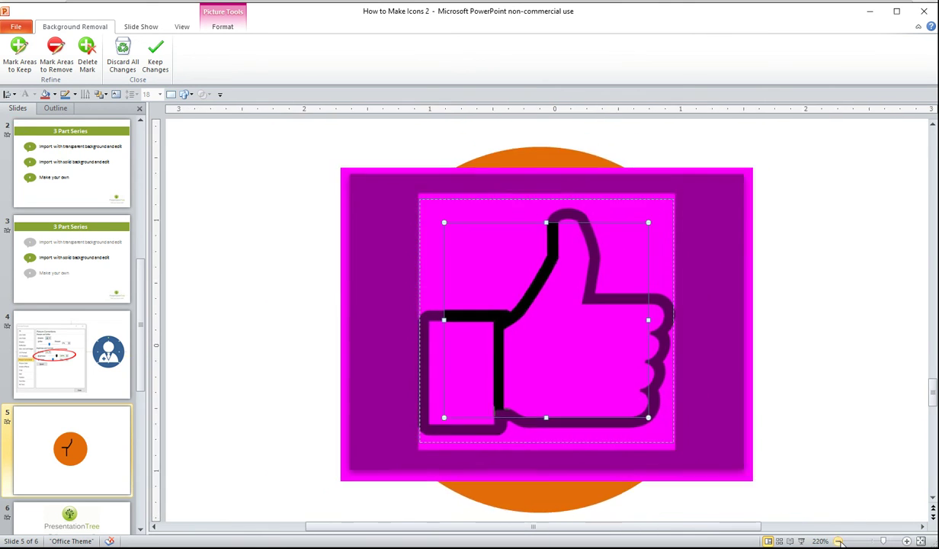
{"action": "left_click", "coordinate": [808, 362]}
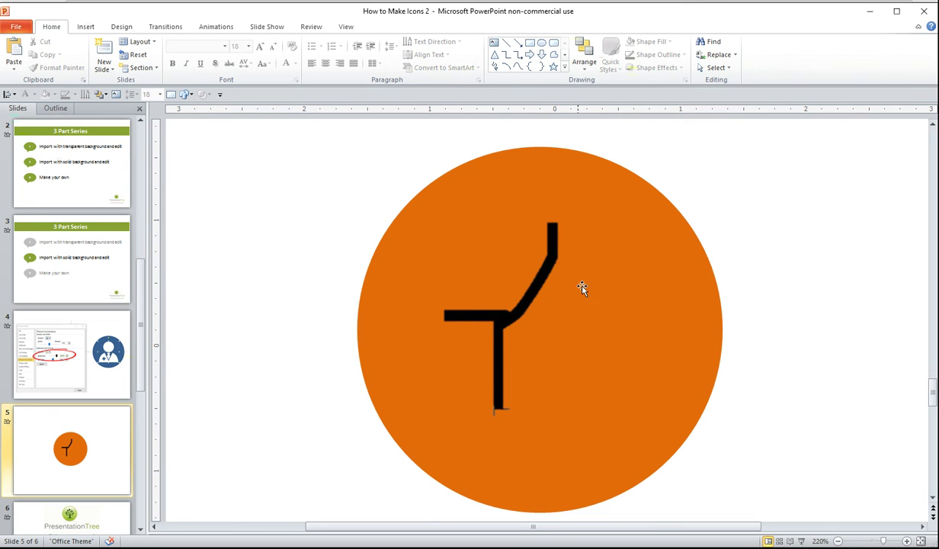
Reopen background removal on the thumbs-up picture and extend the selection area on all sides to enclose the whole hand and cuff
{"action": "left_click", "coordinate": [540, 282]}
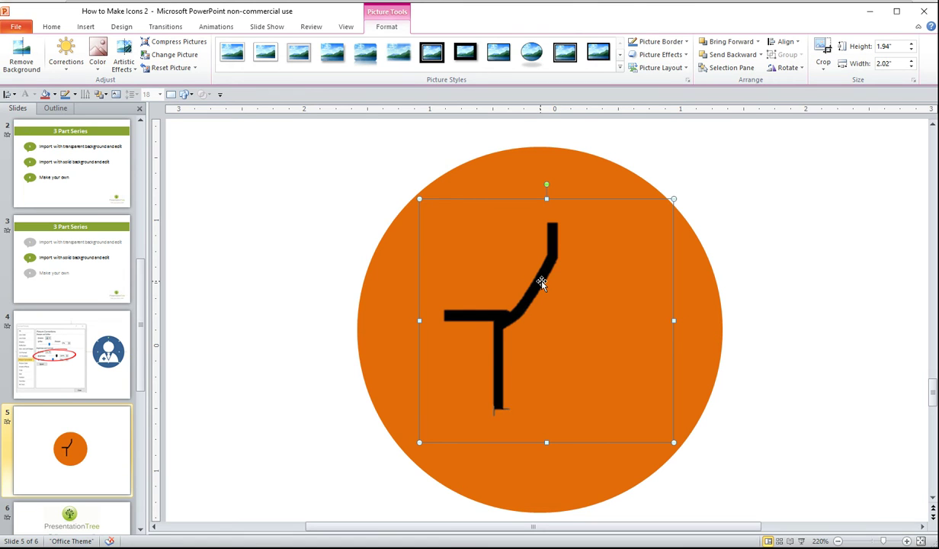
{"action": "left_click", "coordinate": [21, 55]}
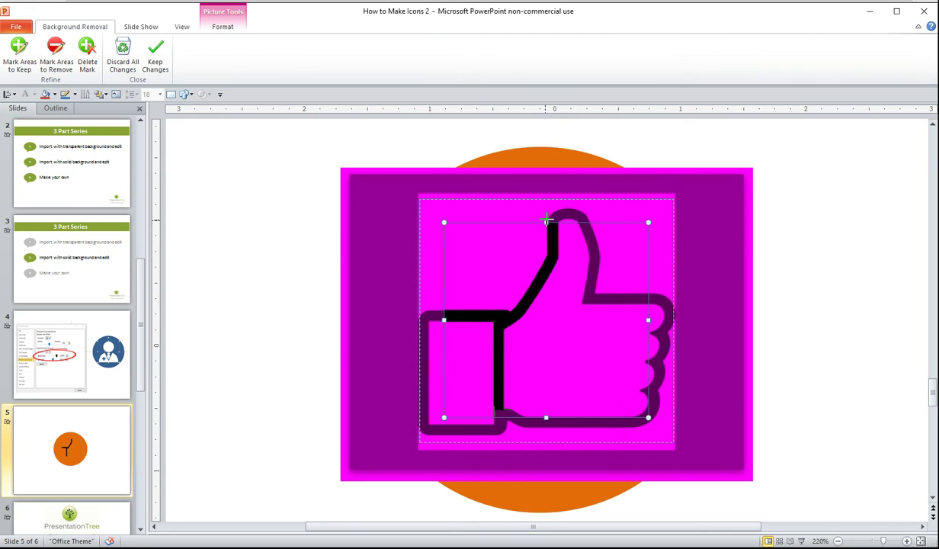
{"action": "left_click_drag", "start_coordinate": [546, 221], "coordinate": [546, 203]}
{"action": "left_click_drag", "start_coordinate": [647, 310], "coordinate": [673, 310]}
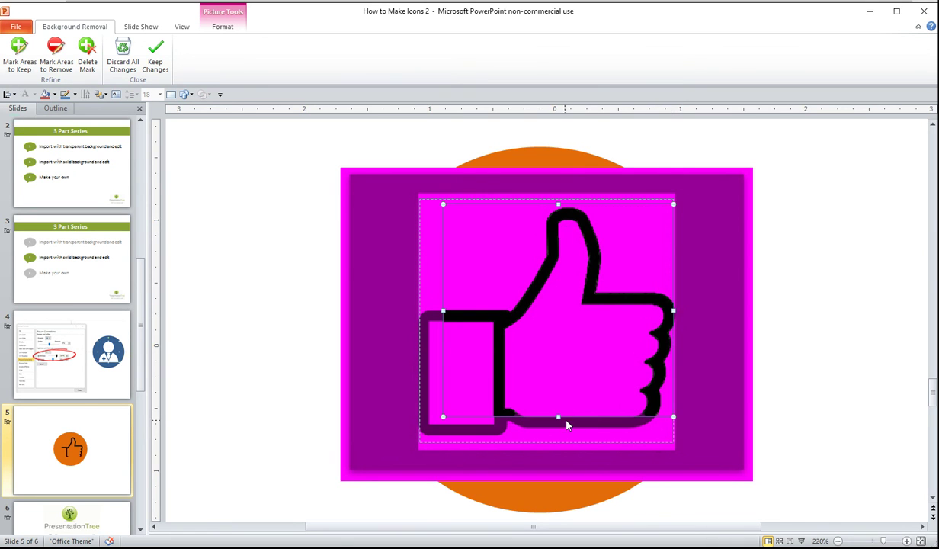
{"action": "left_click_drag", "start_coordinate": [561, 419], "coordinate": [562, 442]}
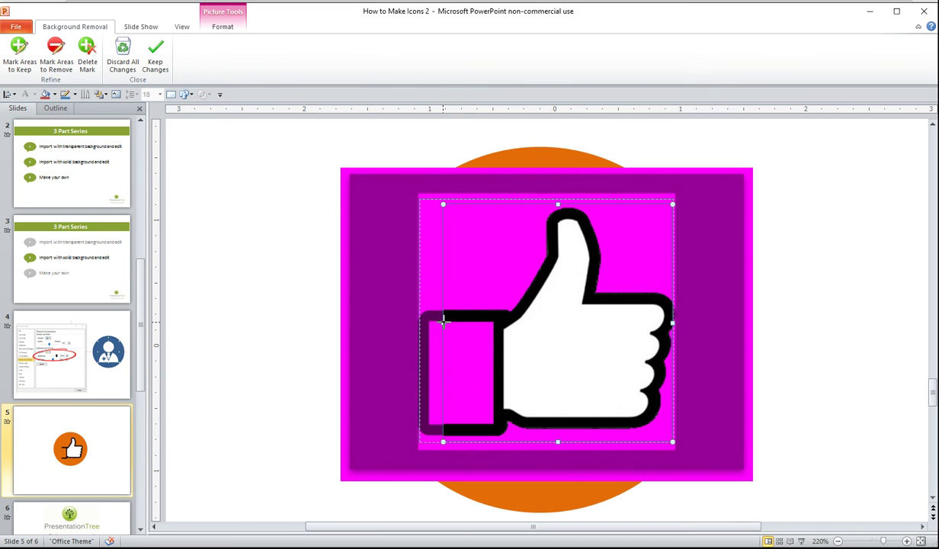
{"action": "left_click_drag", "start_coordinate": [443, 321], "coordinate": [418, 327]}
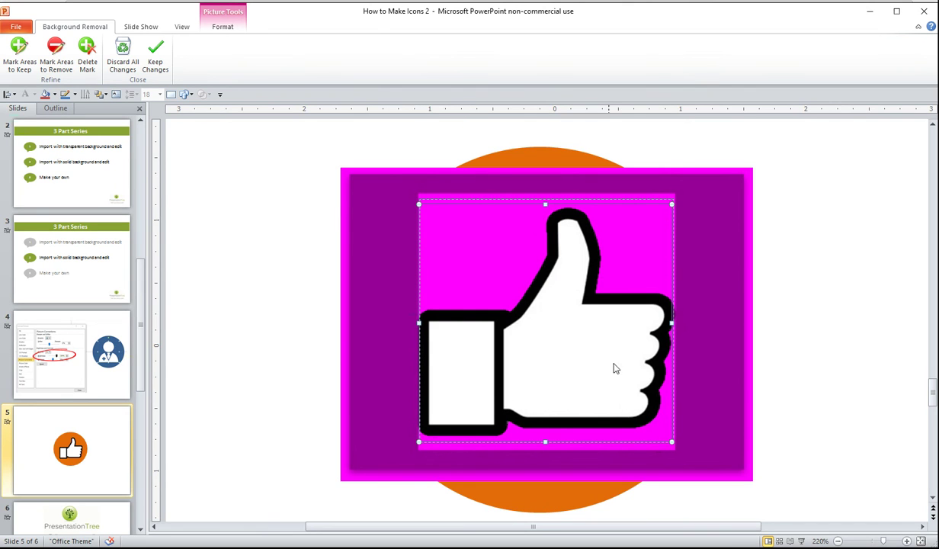
{"action": "left_click_drag", "start_coordinate": [671, 322], "coordinate": [677, 322]}
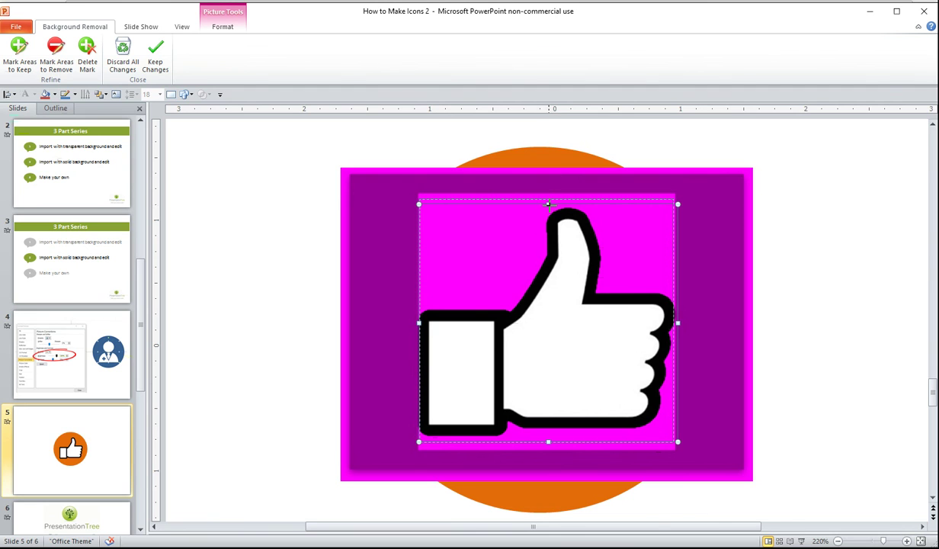
{"action": "left_click_drag", "start_coordinate": [548, 204], "coordinate": [548, 217]}
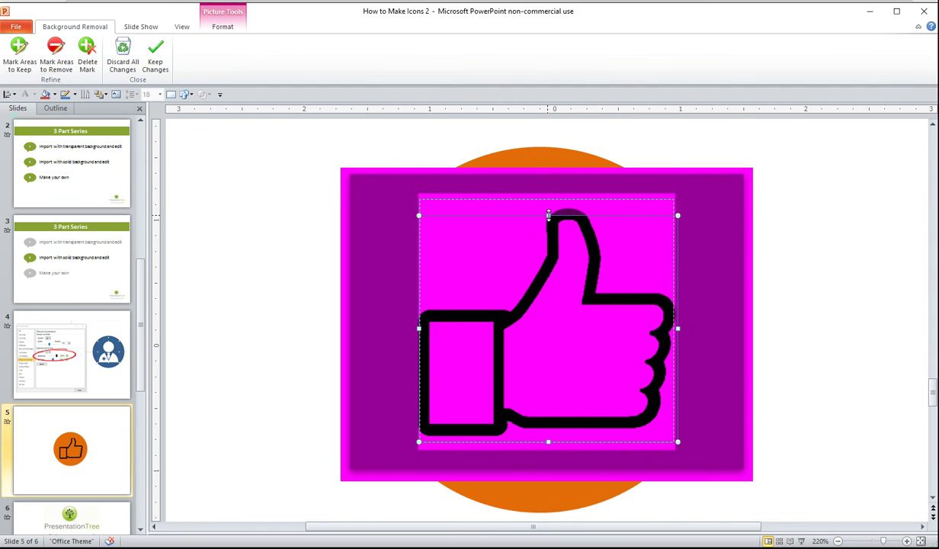
{"action": "left_click_drag", "start_coordinate": [548, 215], "coordinate": [549, 201]}
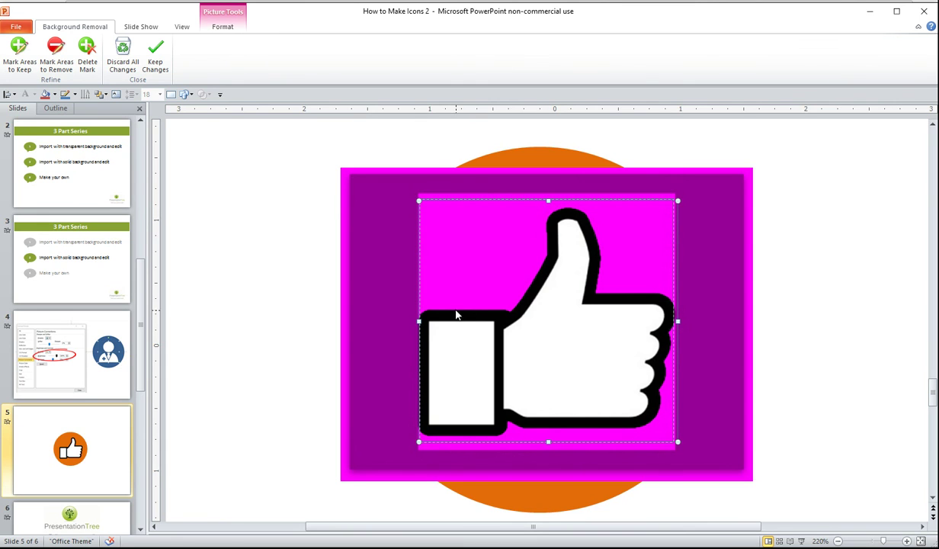
Mark the white areas inside the hand, fingers and cuff for removal and apply the background removal
{"action": "left_click", "coordinate": [22, 70]}
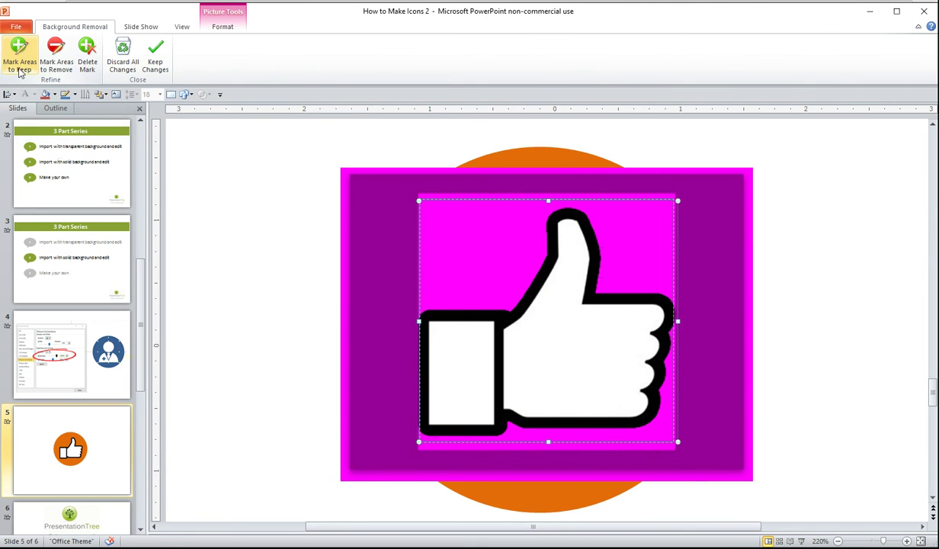
{"action": "left_click", "coordinate": [56, 61]}
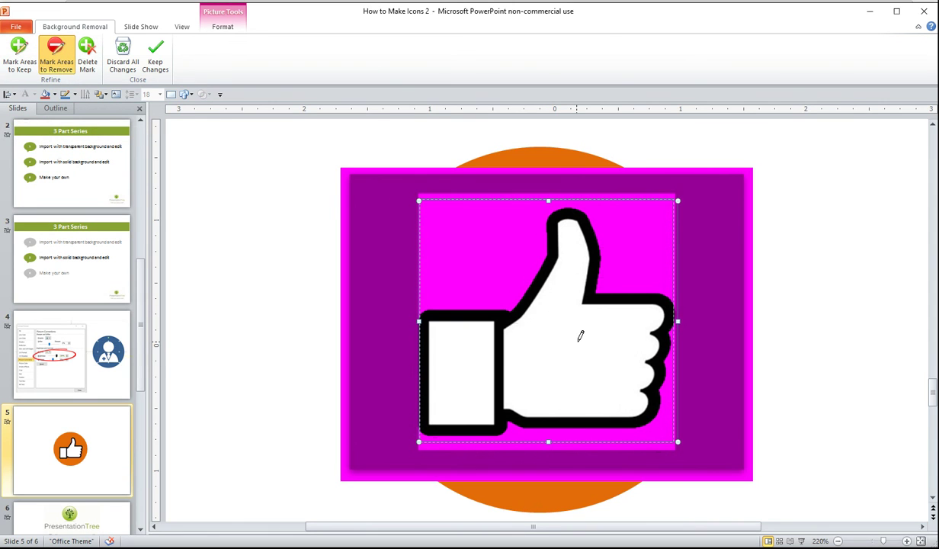
{"action": "left_click", "coordinate": [562, 284]}
{"action": "left_click", "coordinate": [646, 317]}
{"action": "left_click", "coordinate": [592, 374]}
{"action": "left_click", "coordinate": [533, 365]}
{"action": "left_click", "coordinate": [452, 360]}
{"action": "left_click", "coordinate": [462, 394]}
{"action": "left_click", "coordinate": [544, 338]}
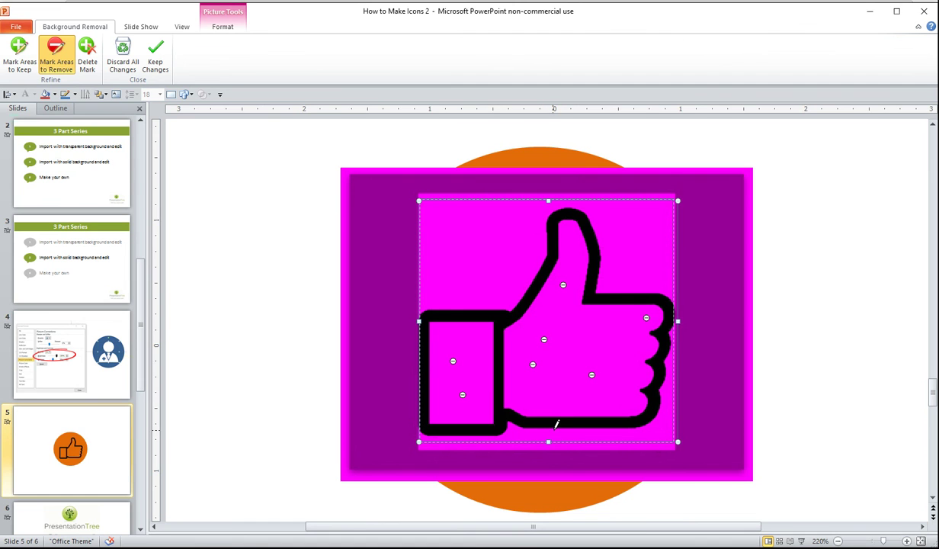
{"action": "left_click", "coordinate": [814, 403]}
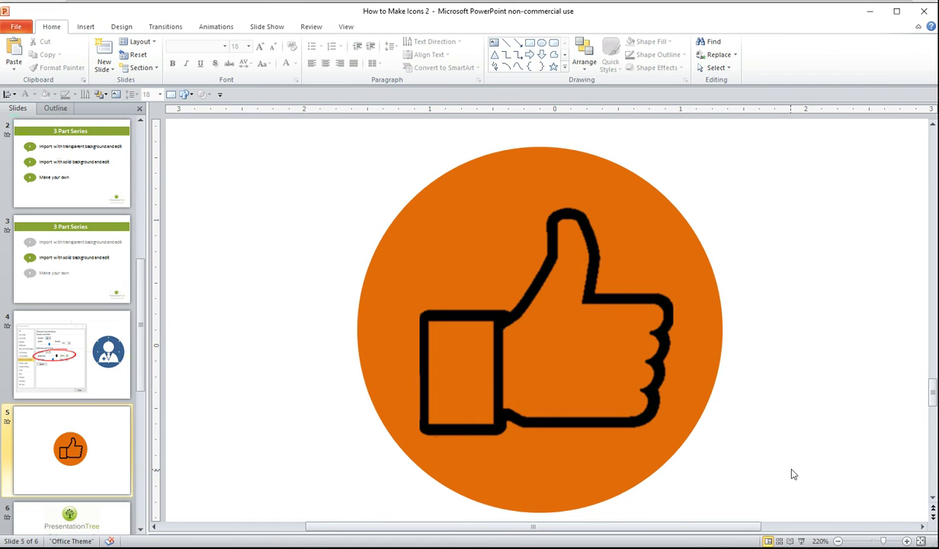
Set the thumbs-up picture's brightness to 100% in its picture corrections to turn the outline white
{"action": "right_click", "coordinate": [584, 422]}
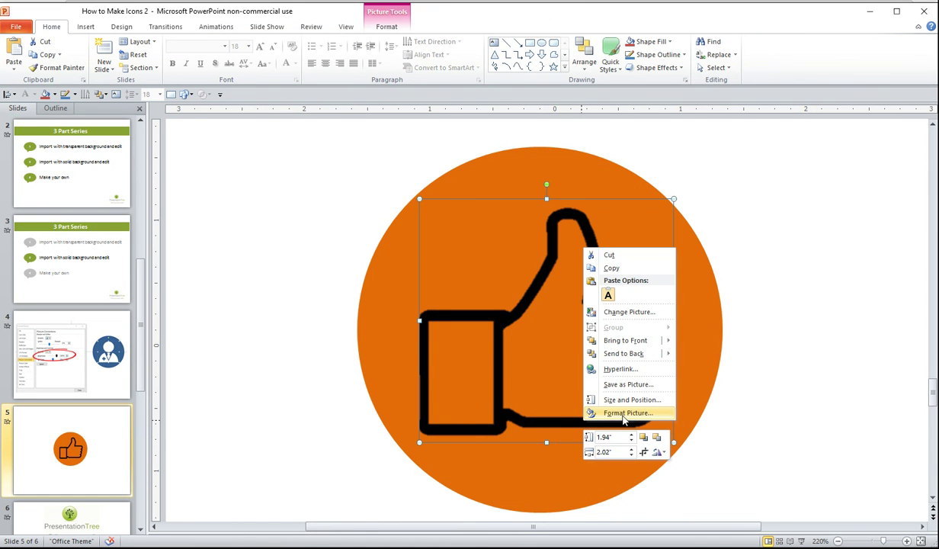
{"action": "left_click", "coordinate": [610, 410]}
{"action": "left_click_drag", "start_coordinate": [266, 268], "coordinate": [282, 269]}
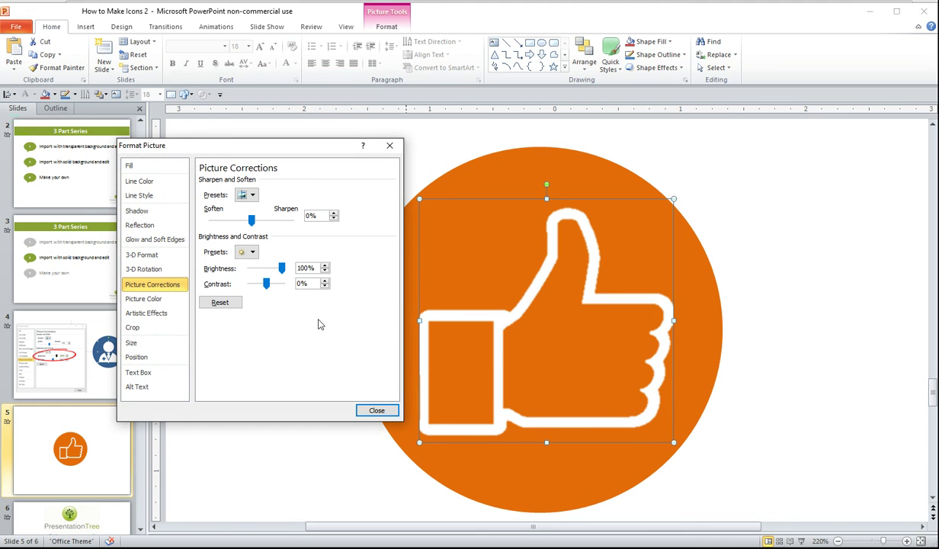
{"action": "left_click", "coordinate": [376, 410]}
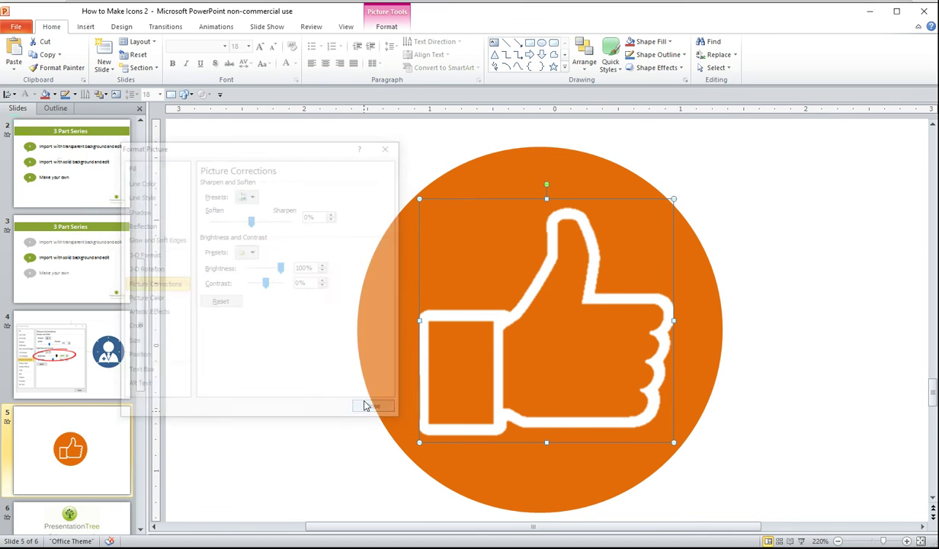
Deselect the icon and display the closing contact slide, slide 6, at 86% zoom
{"action": "left_click", "coordinate": [837, 541]}
{"action": "left_click_drag", "start_coordinate": [838, 540], "coordinate": [837, 540]}
{"action": "left_click", "coordinate": [804, 439]}
{"action": "scroll", "coordinate": [221, 515], "scroll_direction": "down", "scroll_amount": 1}
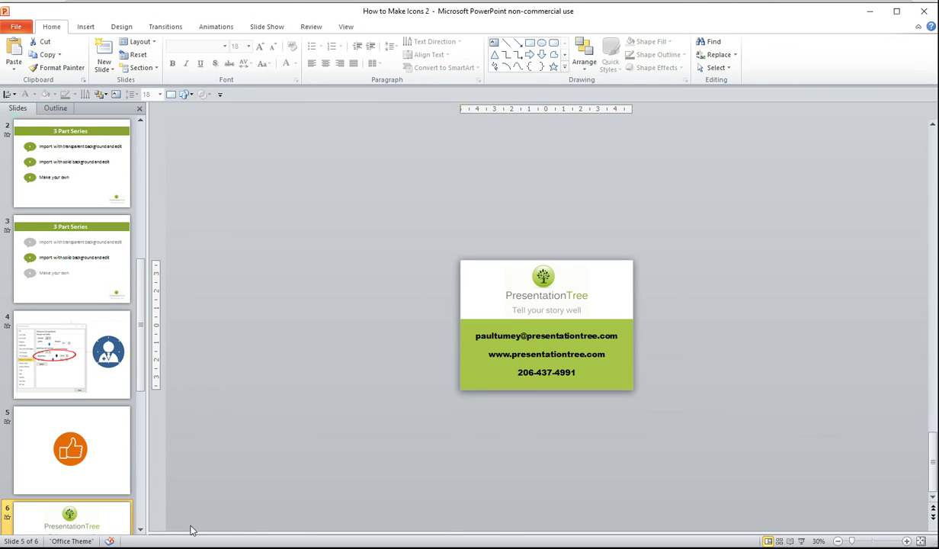
{"action": "left_click", "coordinate": [869, 541]}
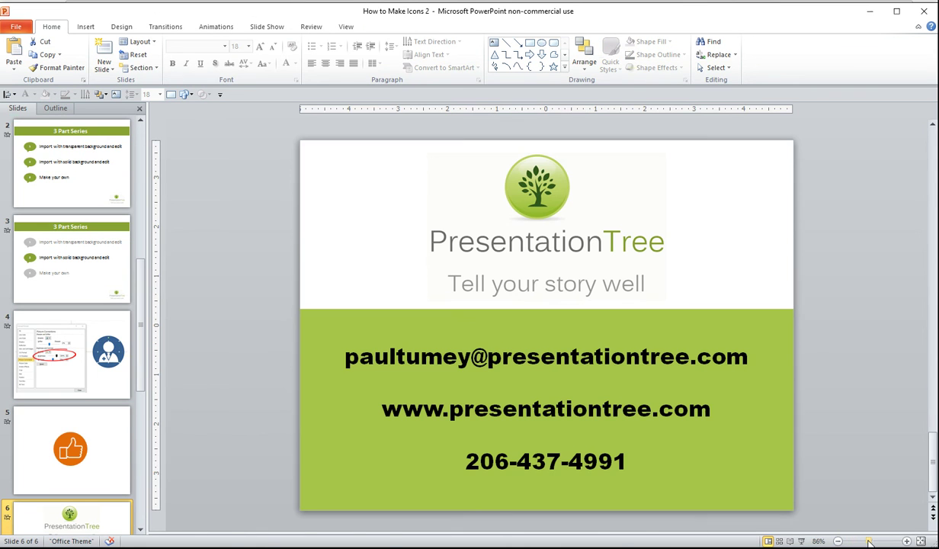